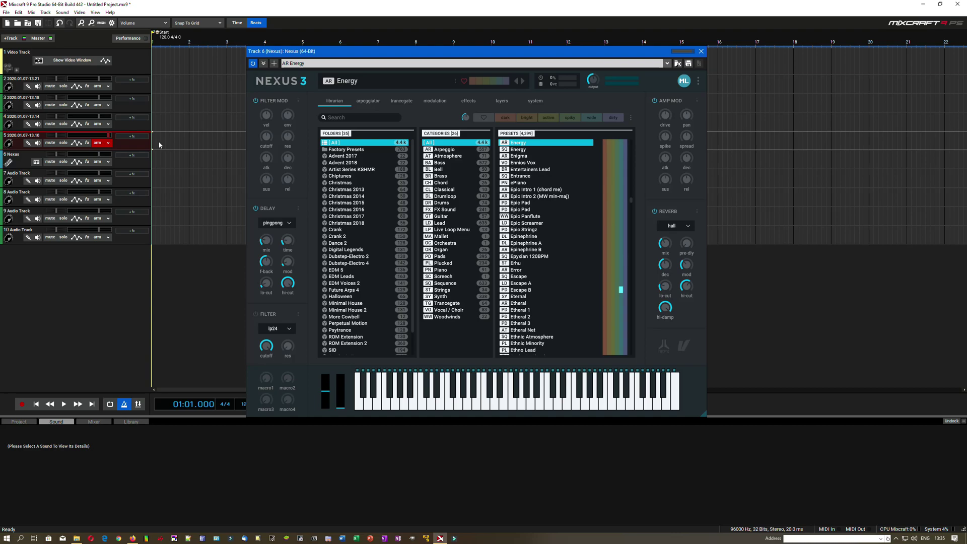
- Start recording a new take on armed track 5 with Nexus 3's AR Energy preset
{"action": "key", "text": "r"}
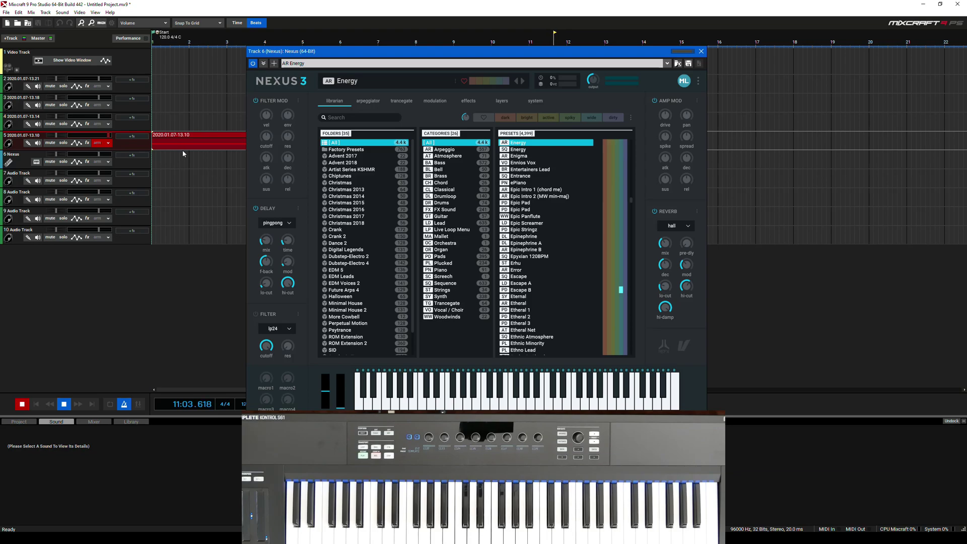
- Play a rising run of notes on the Nexus keyboard as the take keeps recording
{"action": "left_click", "coordinate": [515, 144]}
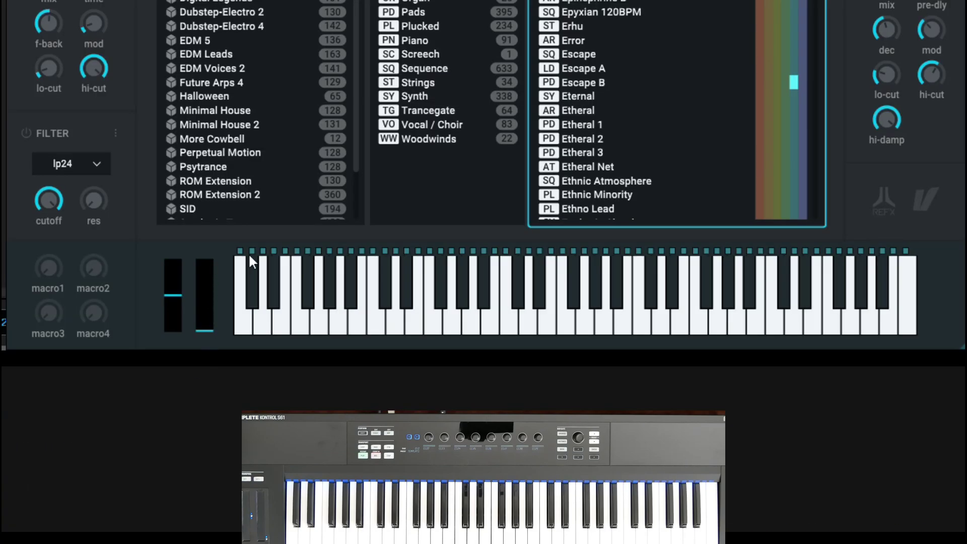
{"action": "left_click_drag", "start_coordinate": [251, 256], "coordinate": [791, 251]}
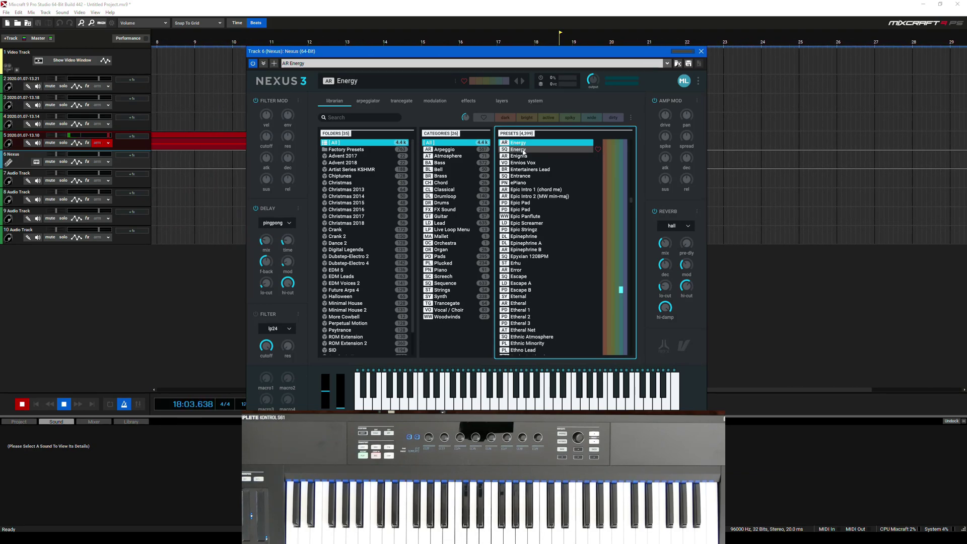
- Load SQ Energy, play a descending run and a note, then show its modulation page
{"action": "left_click", "coordinate": [522, 151]}
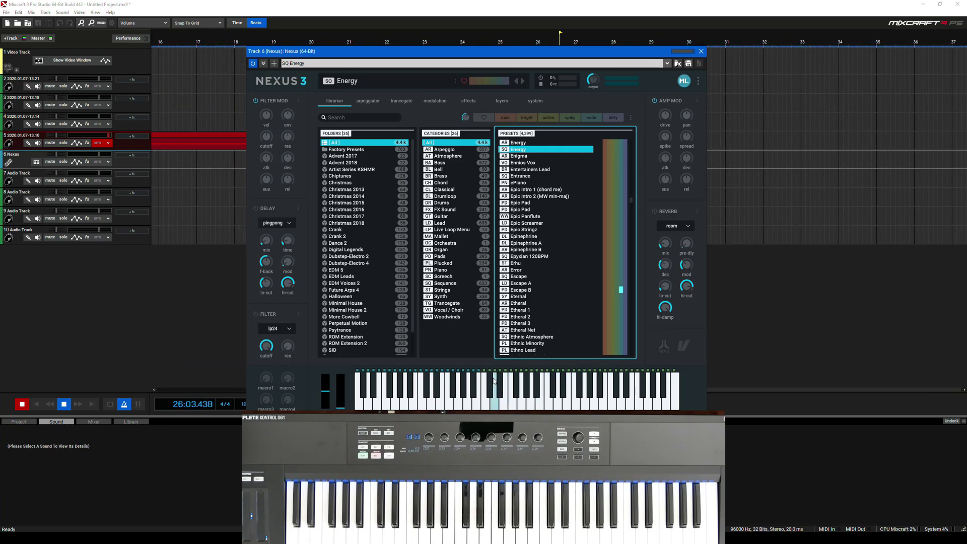
{"action": "left_click_drag", "start_coordinate": [637, 373], "coordinate": [481, 379]}
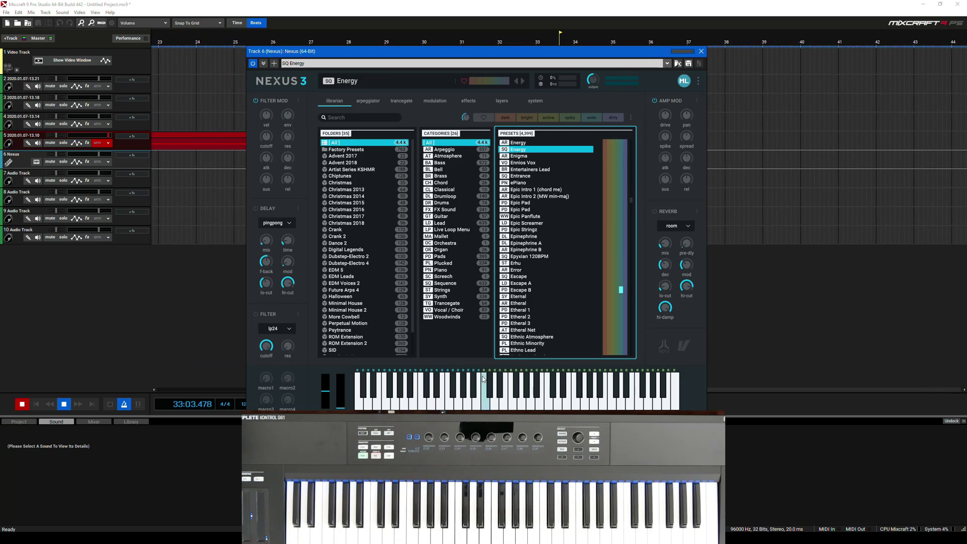
{"action": "left_click", "coordinate": [483, 378]}
{"action": "left_click", "coordinate": [434, 100]}
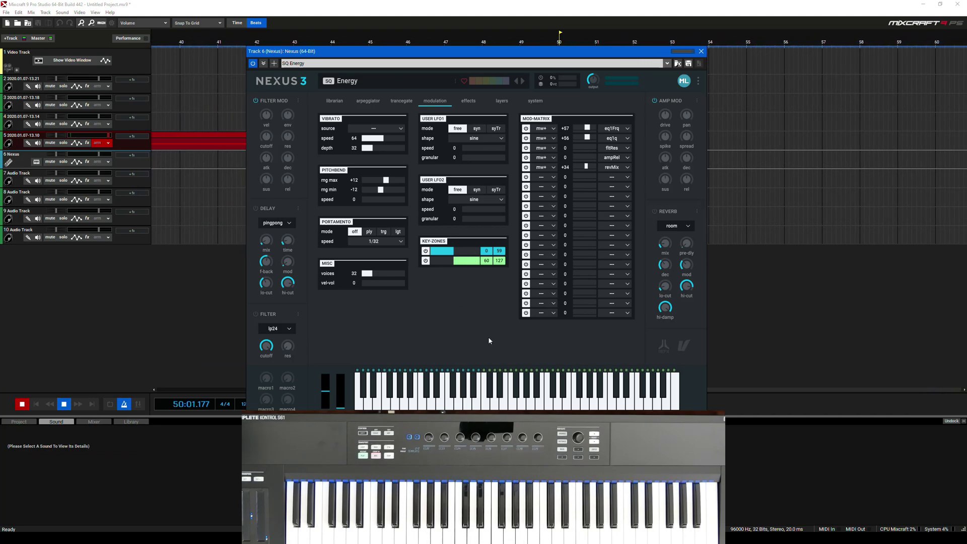
- Play two notes, raise zone 1's upper key limit, and close the Nexus window
{"action": "left_click", "coordinate": [499, 378]}
{"action": "left_click", "coordinate": [485, 382]}
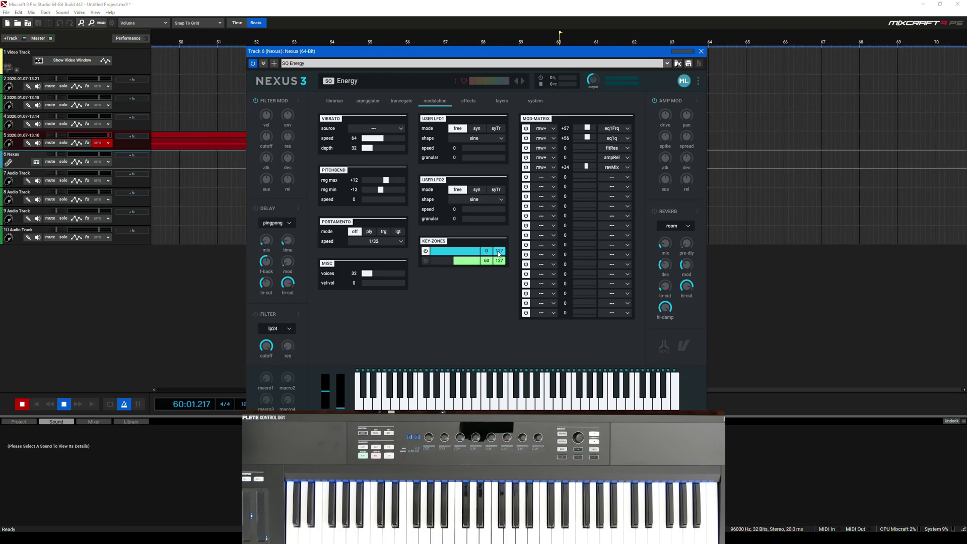
{"action": "left_click_drag", "start_coordinate": [498, 252], "coordinate": [498, 265]}
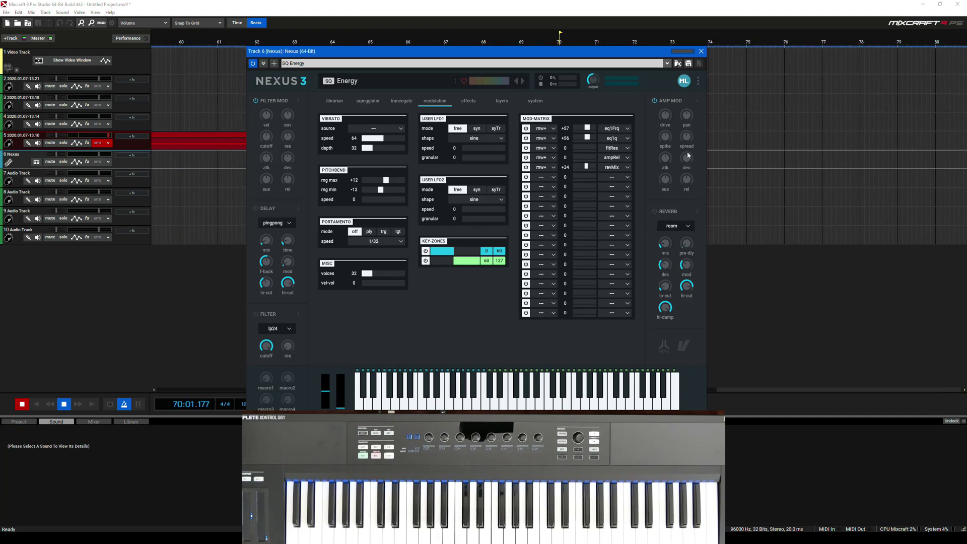
{"action": "left_click", "coordinate": [702, 51]}
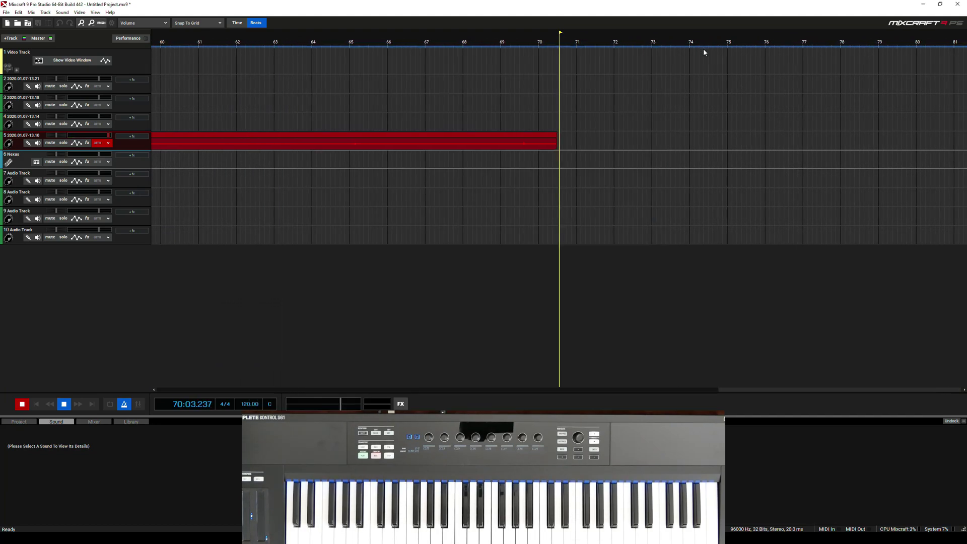
- Add a virtual instrument track at track 2 hosting Komplete Kontrol
{"action": "right_click", "coordinate": [20, 80]}
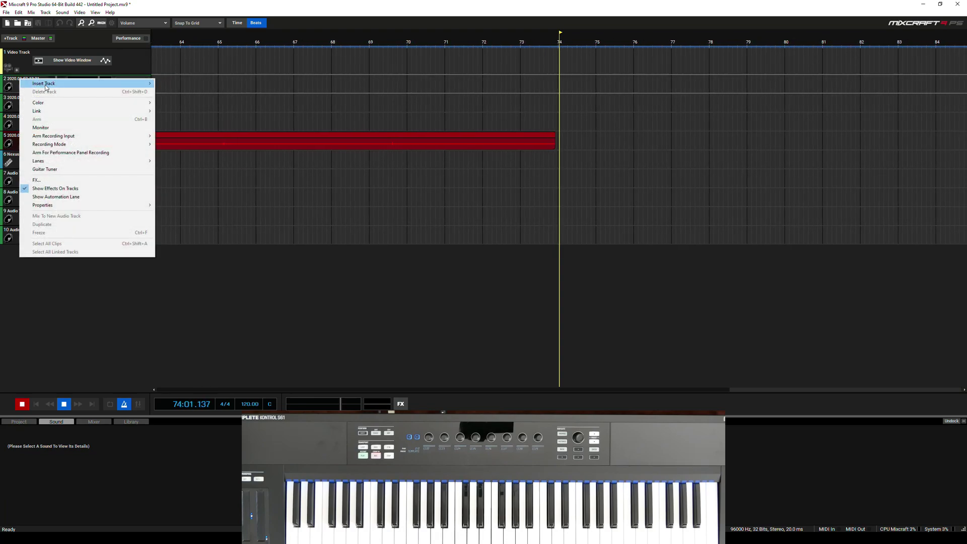
{"action": "left_click", "coordinate": [173, 90]}
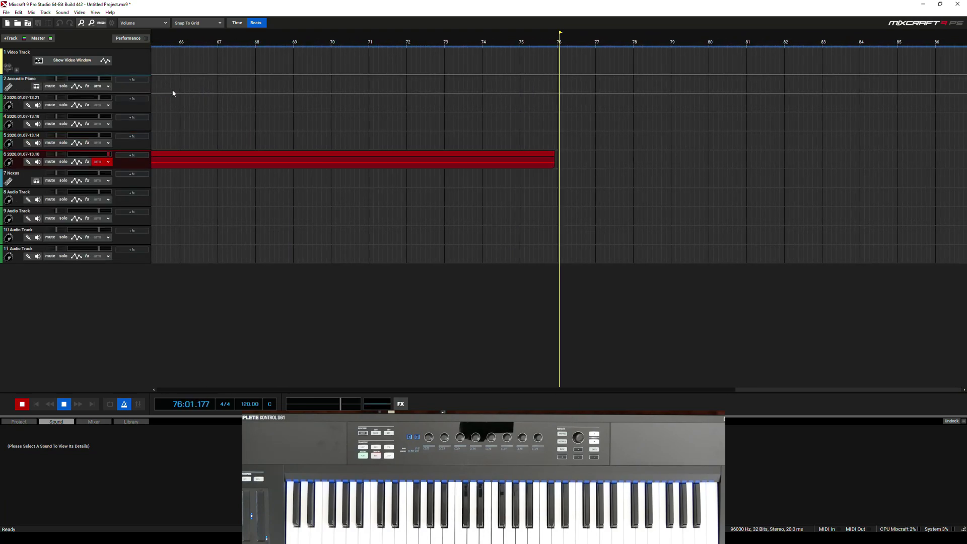
{"action": "left_click", "coordinate": [35, 85]}
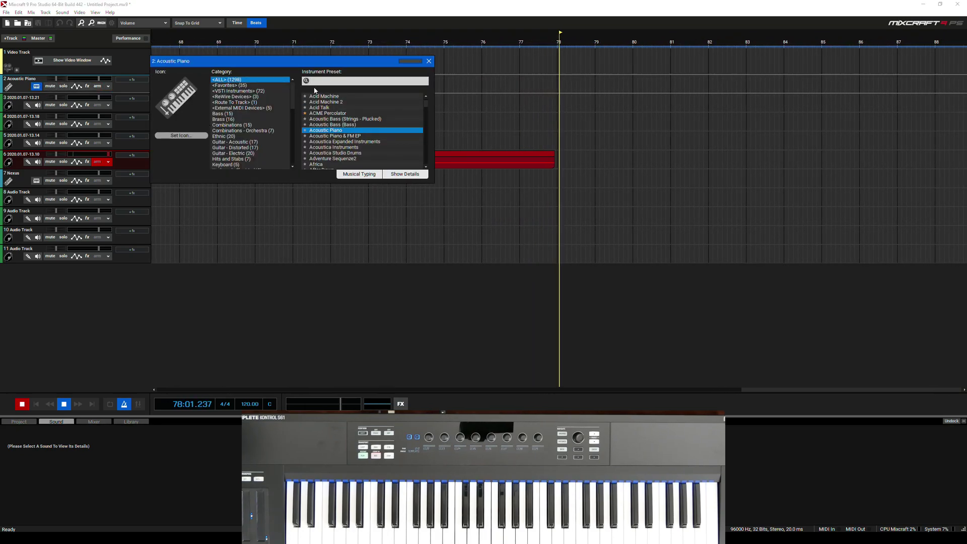
{"action": "type", "text": "kom"}
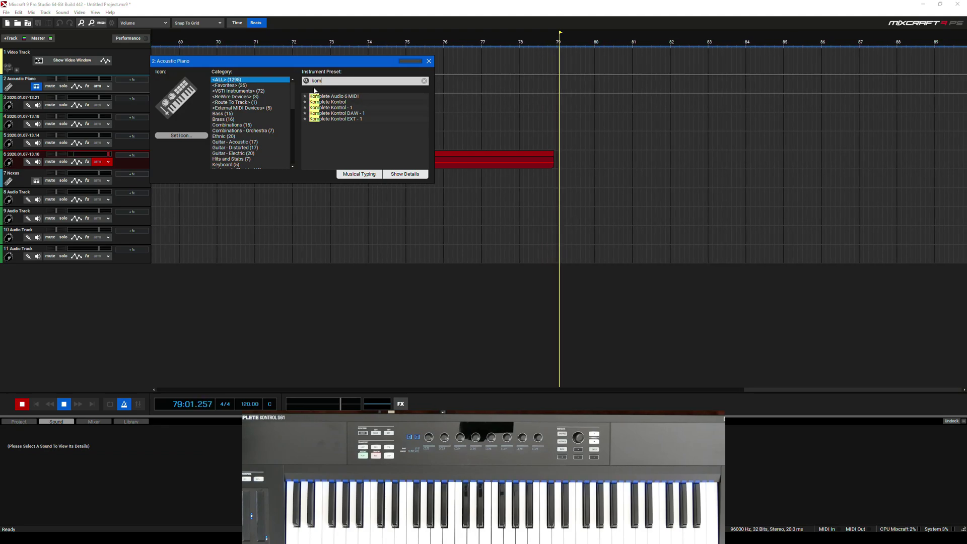
{"action": "left_click", "coordinate": [328, 102]}
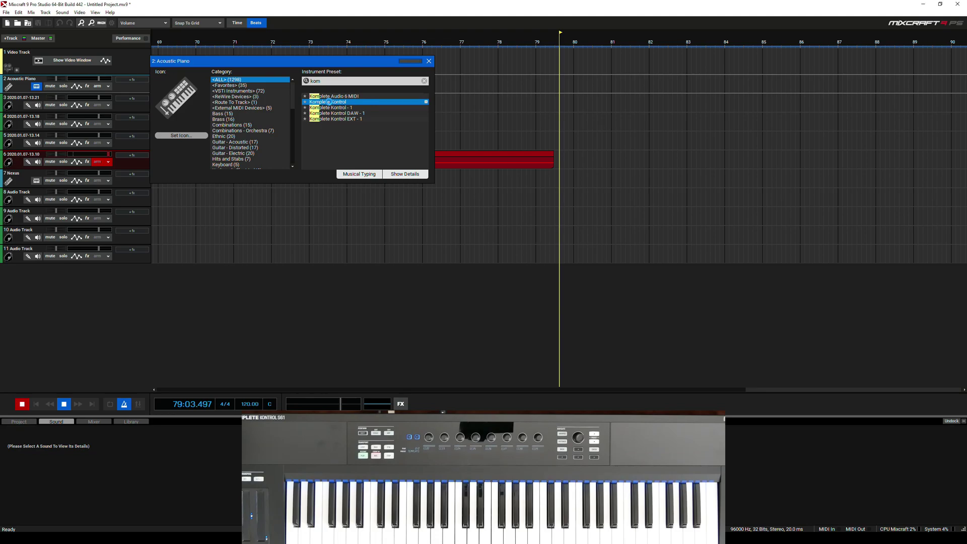
{"action": "double_click", "coordinate": [330, 104]}
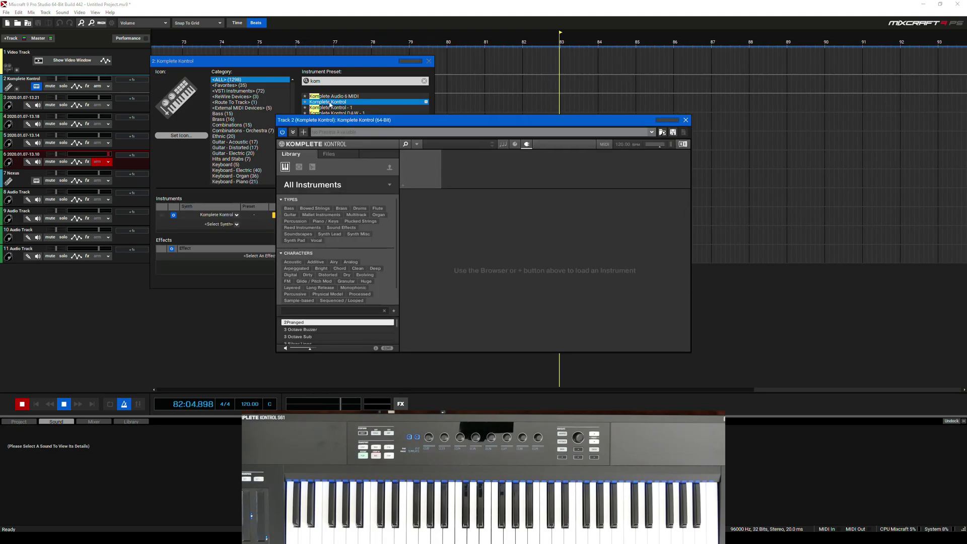
- Load Nexus 3 from Komplete Kontrol's Native Instruments/reFX instruments menu
{"action": "left_click", "coordinate": [416, 144]}
{"action": "mouse_move", "coordinate": [431, 171]}
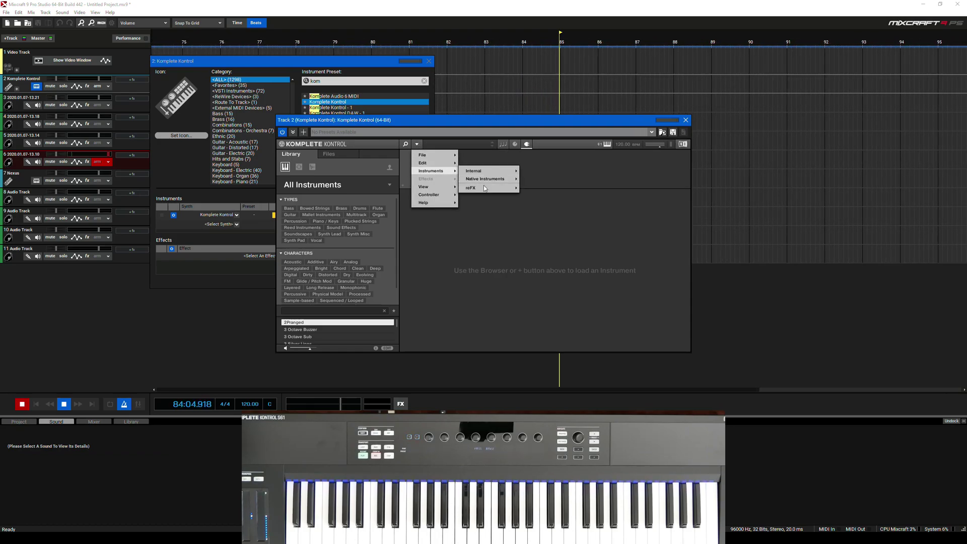
{"action": "left_click", "coordinate": [533, 188]}
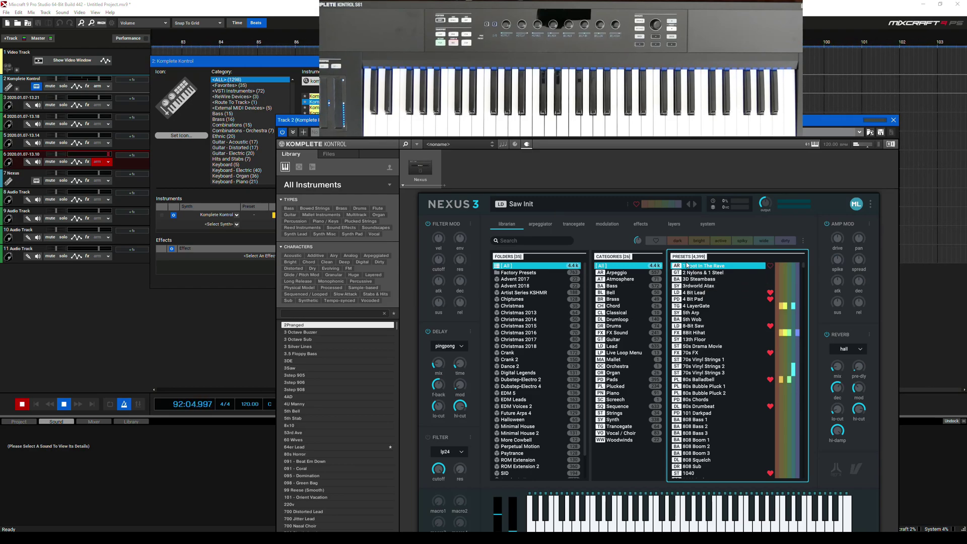
- Load 1 Foot In The Rave, search presets for 'energy', and pick SQ Energy
{"action": "left_click", "coordinate": [687, 266]}
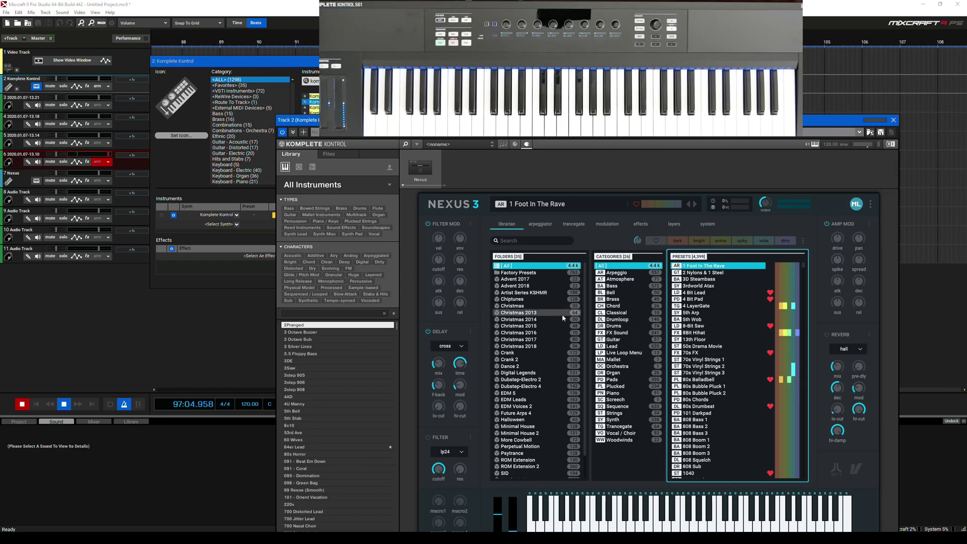
{"action": "left_click", "coordinate": [521, 240]}
{"action": "type", "text": "energy"}
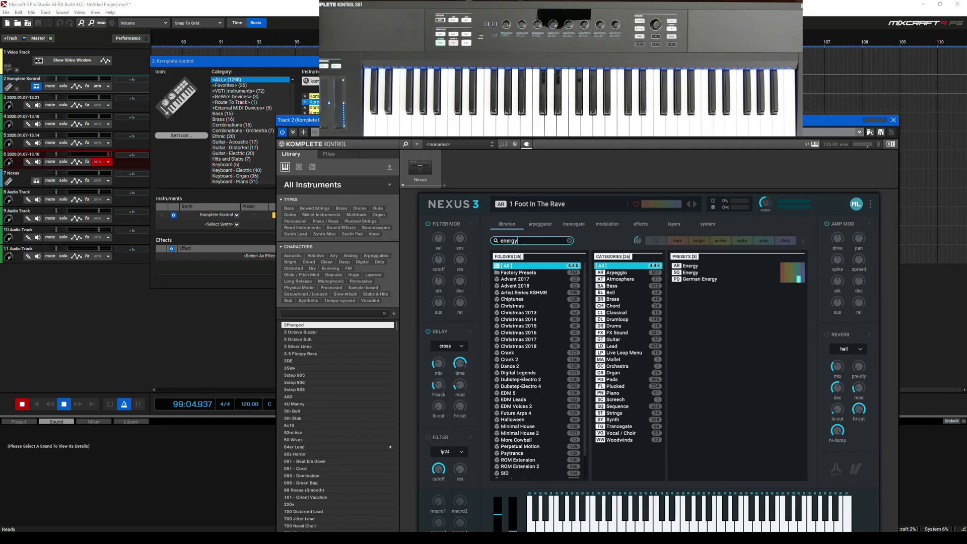
{"action": "left_click", "coordinate": [678, 274]}
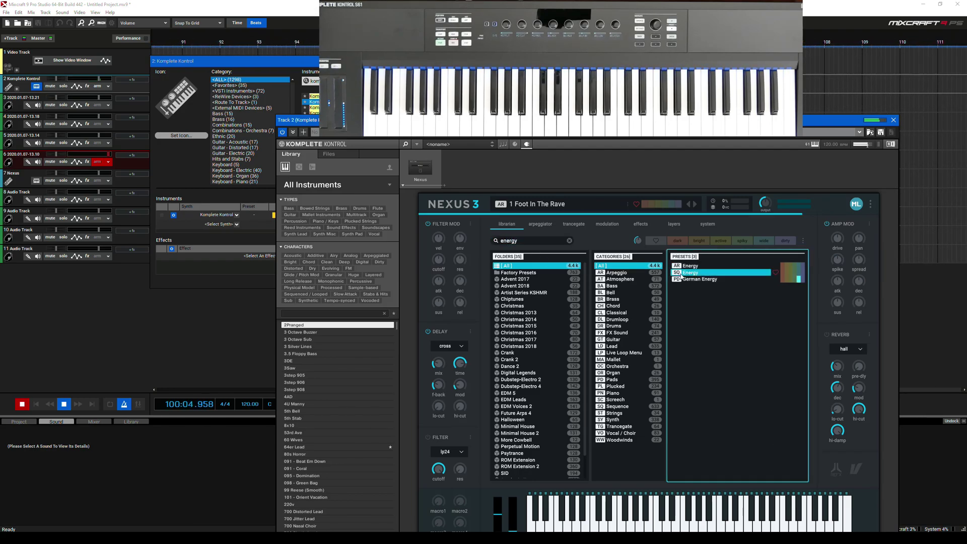